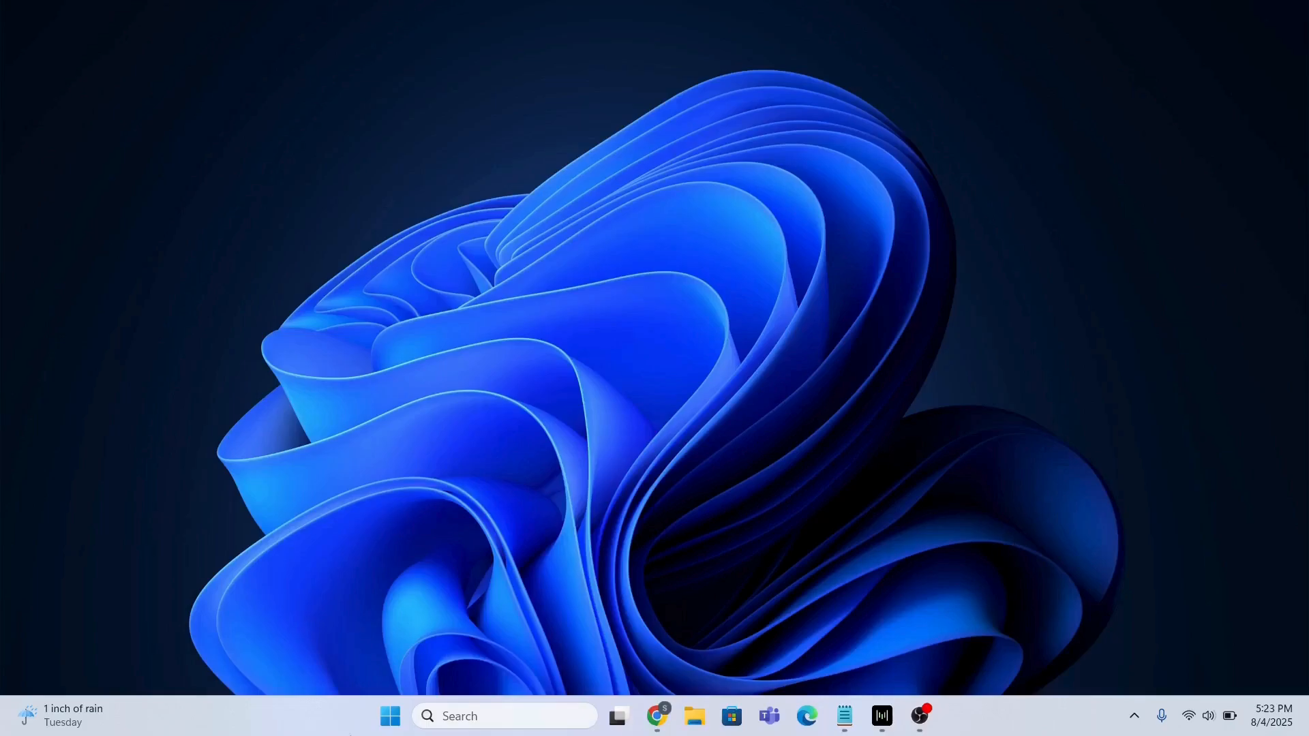
Bring up the Run dialog and copy the msdt.exe -id KeyboardDiagnostic command from the Notepad notes.
left_click(488, 717)
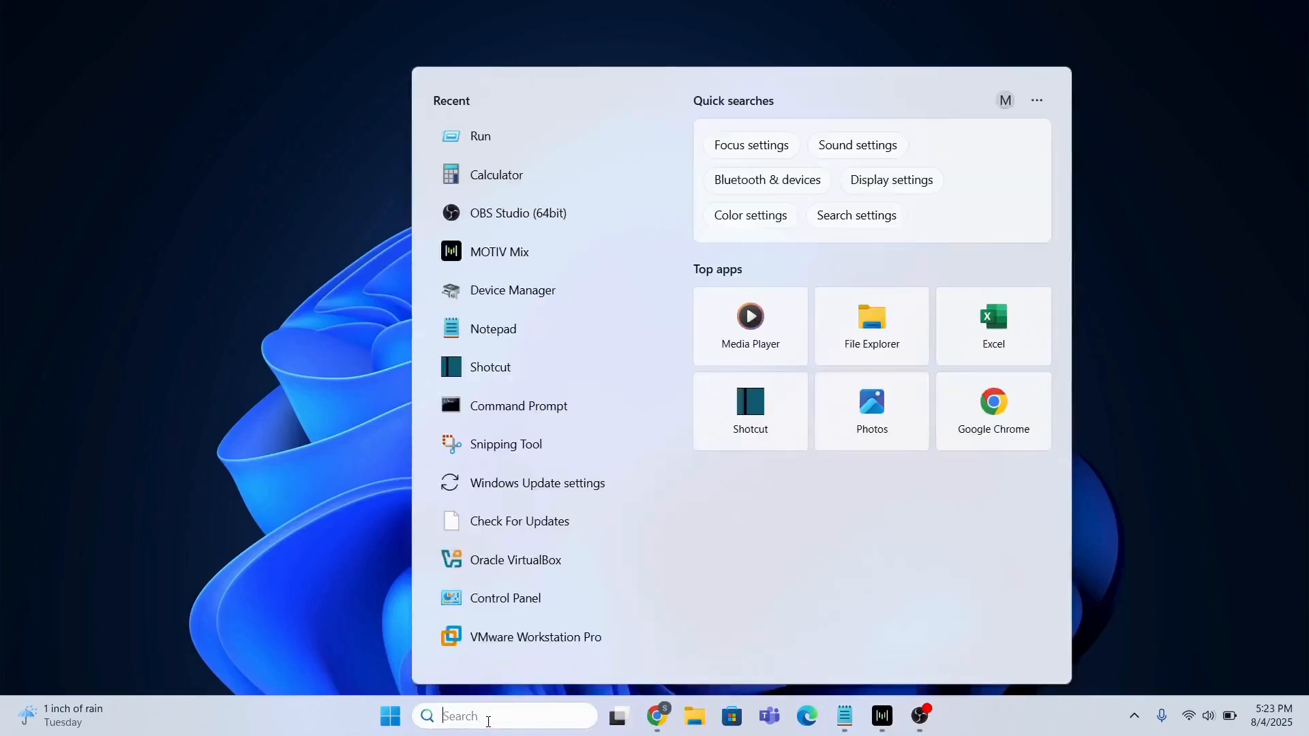
left_click(480, 135)
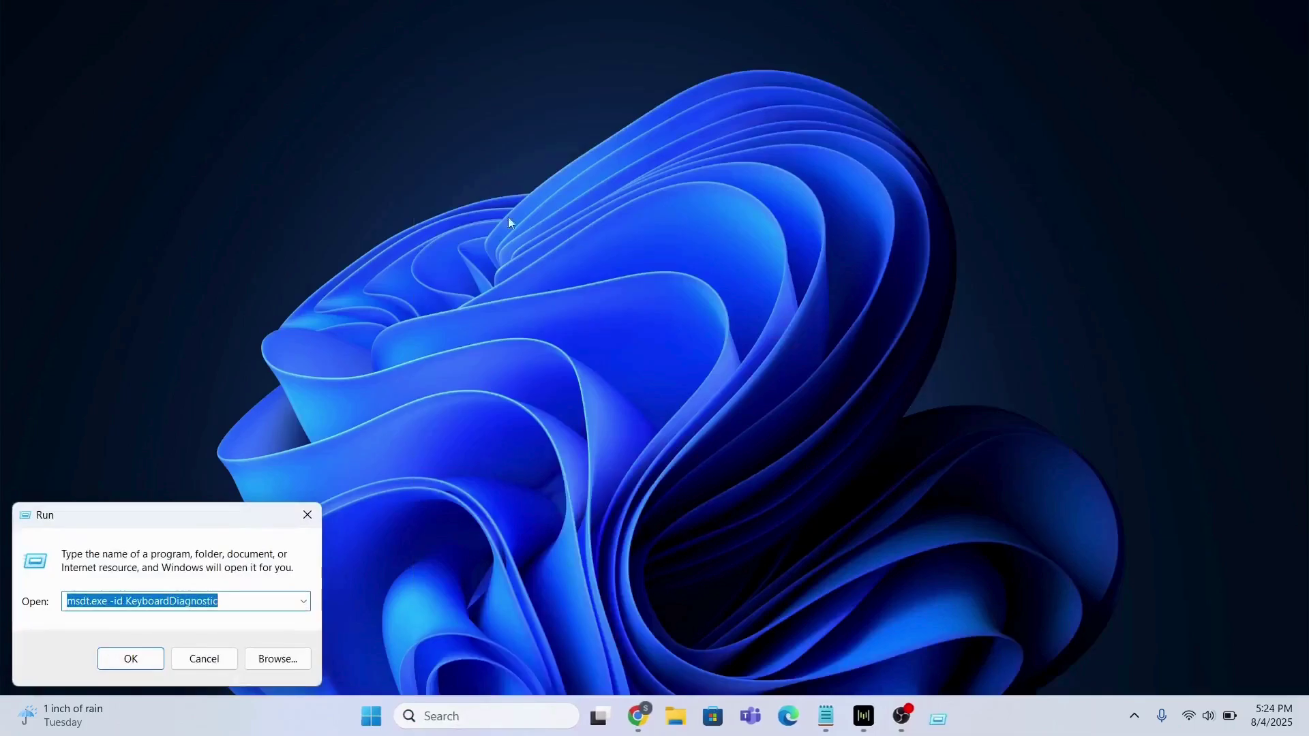
left_click(826, 716)
left_click_drag(297, 210, 82, 211)
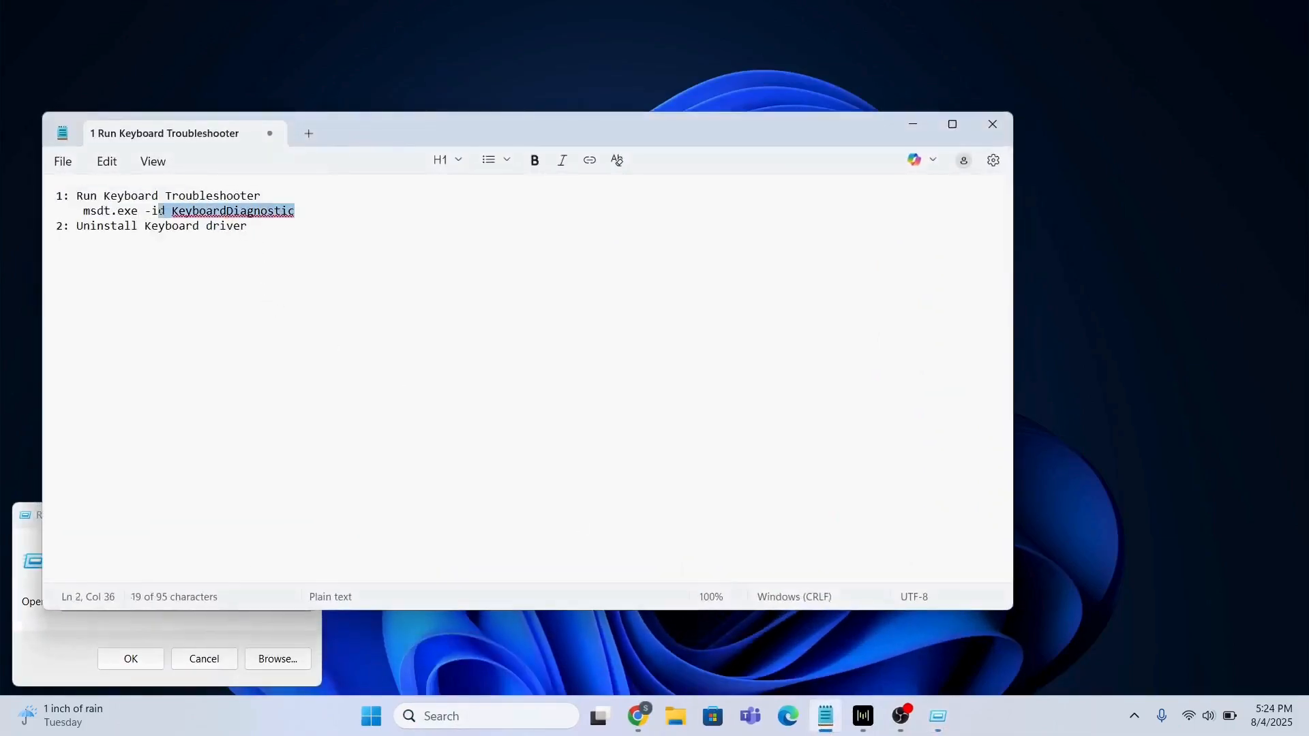
right_click(111, 211)
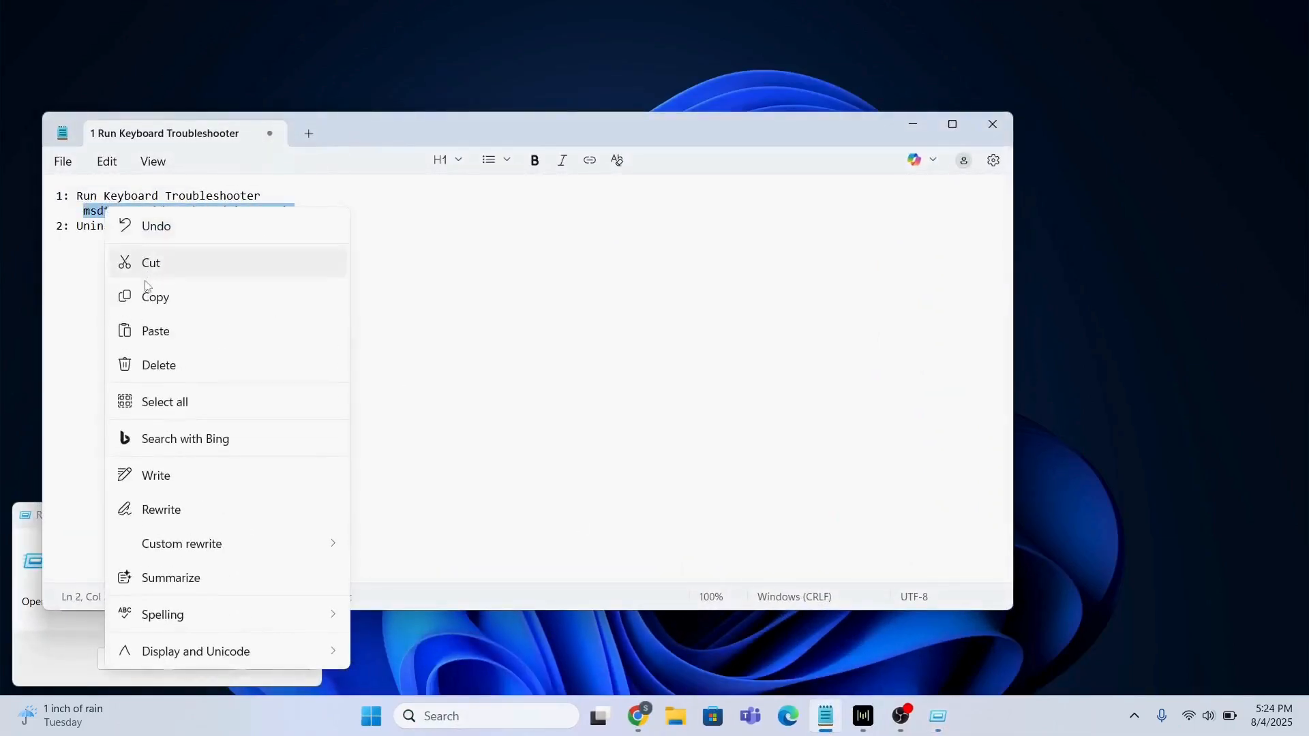
left_click(155, 293)
Replace the Run dialog's Open field with the pasted KeyboardDiagnostic command.
left_click(46, 636)
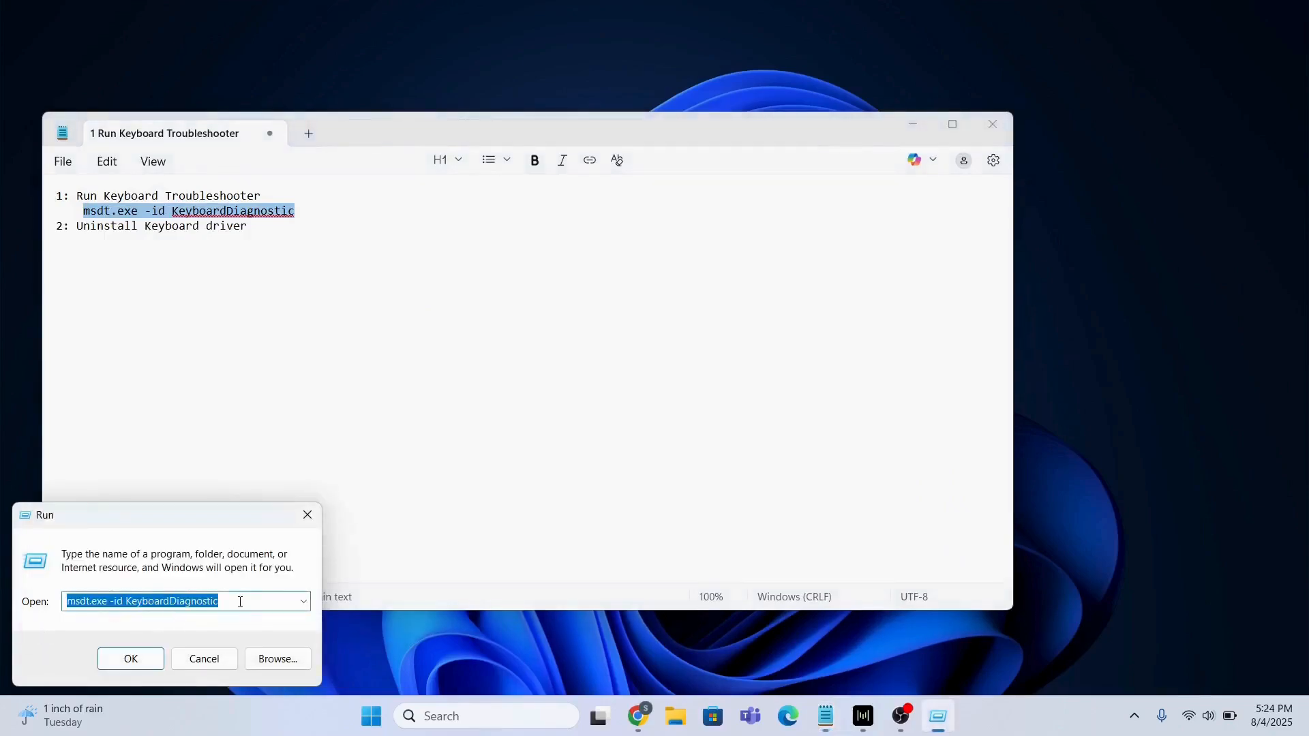
double_click(185, 602)
key("BackSpace")
key("BackSpace")
key("BackSpace")
key("BackSpace")
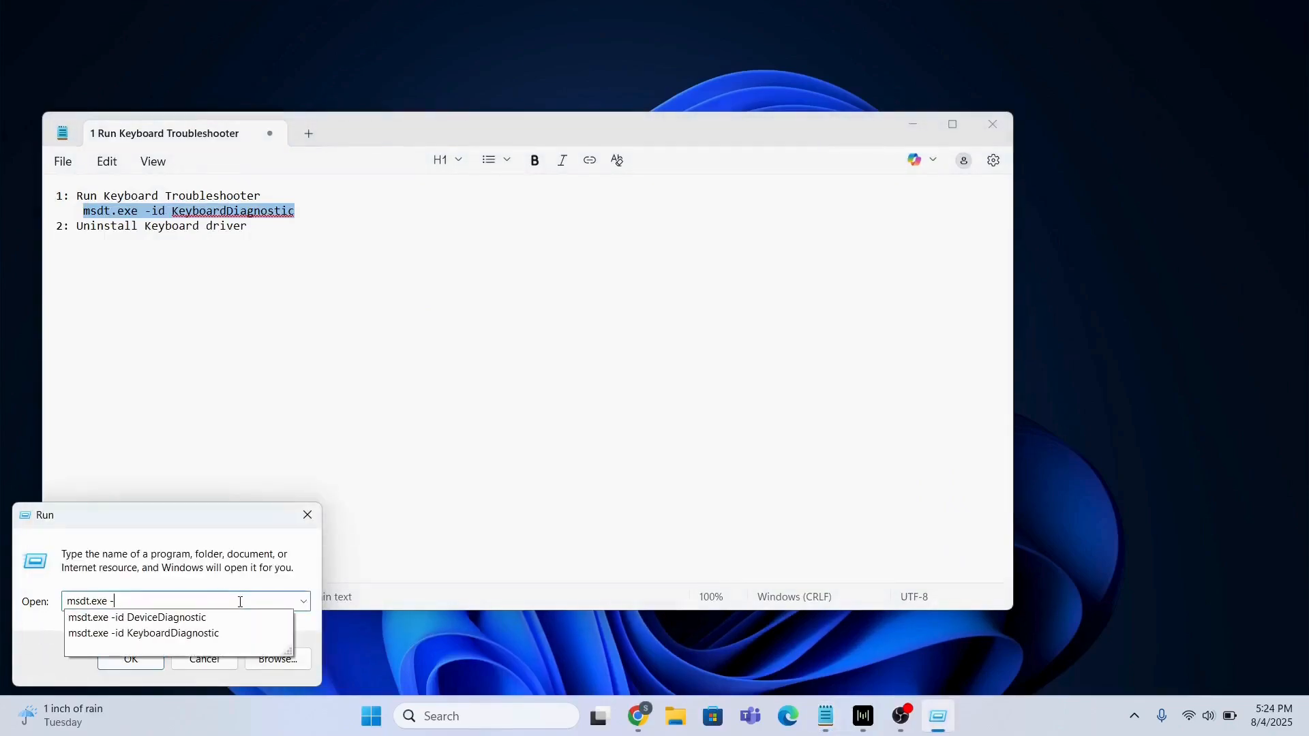
key("BackSpace")
key("BackSpace")
key("BackSpace")
key("ctrl+v")
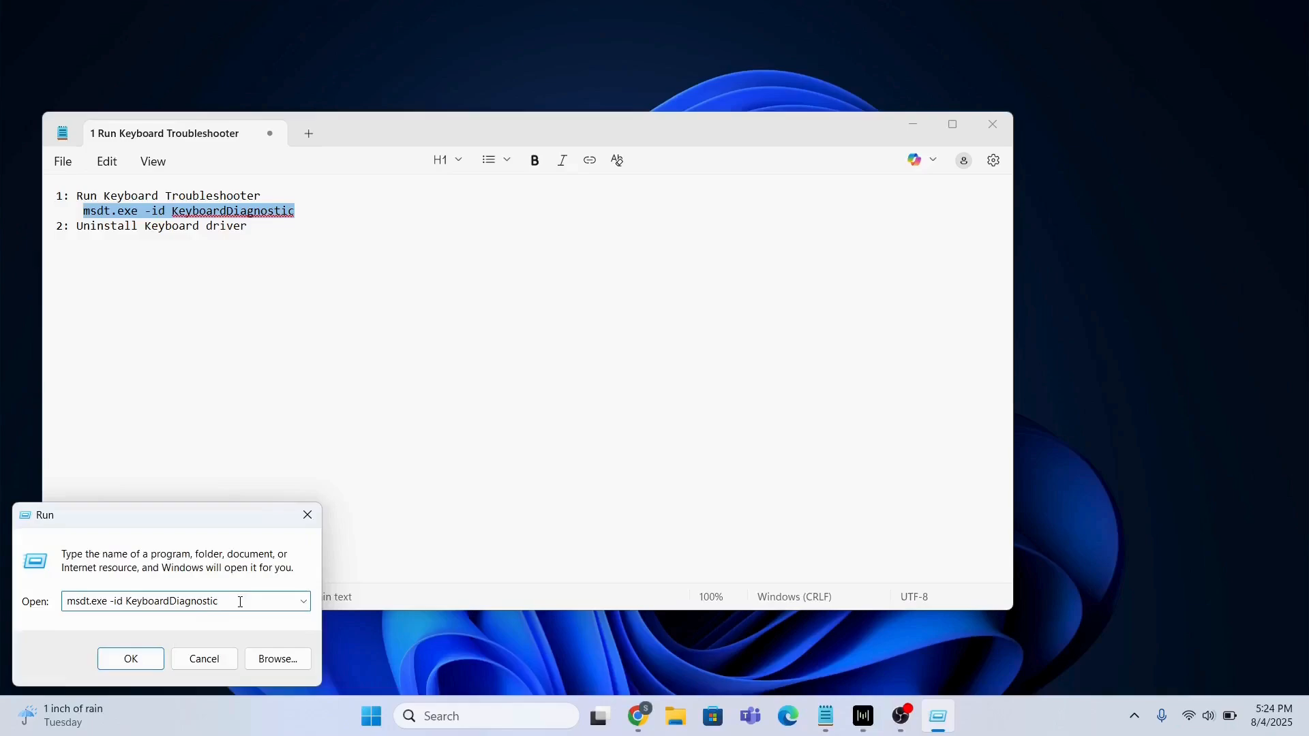
Launch the Keyboard troubleshooter, let it detect problems, and close it once no changes were needed.
left_click(130, 658)
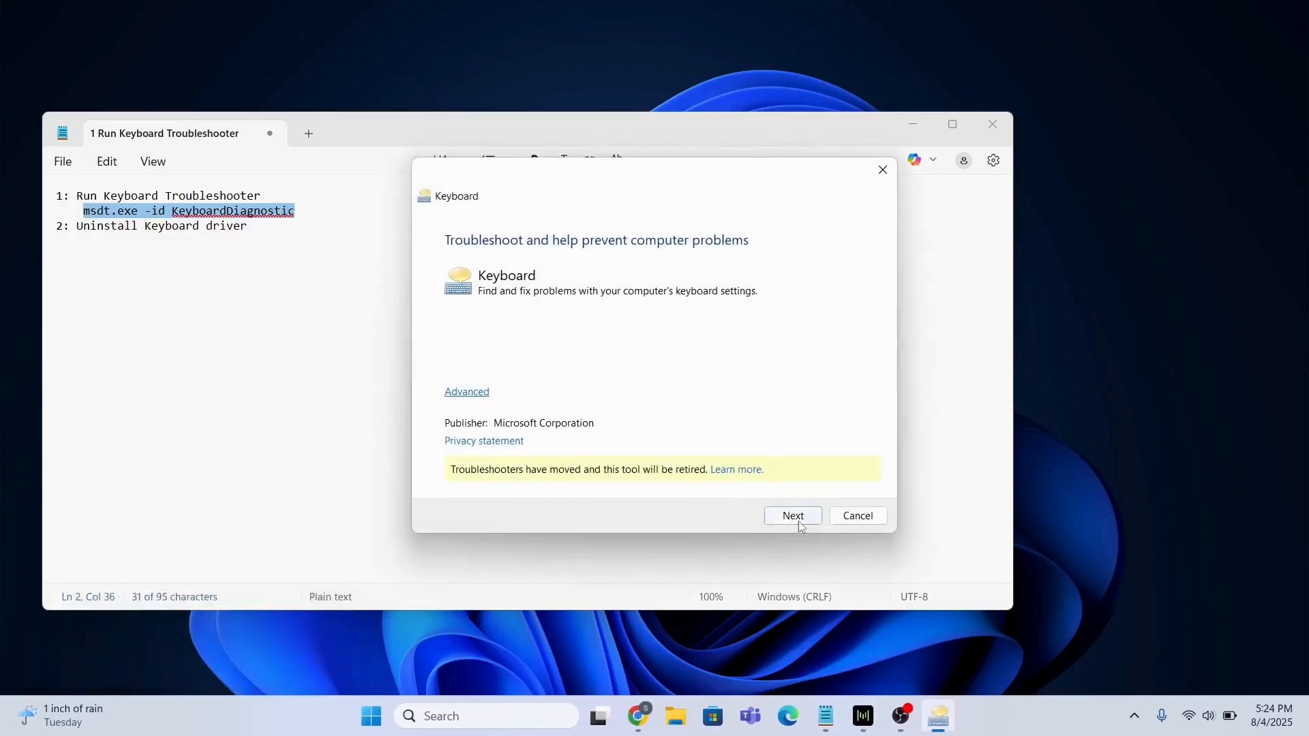
left_click(794, 516)
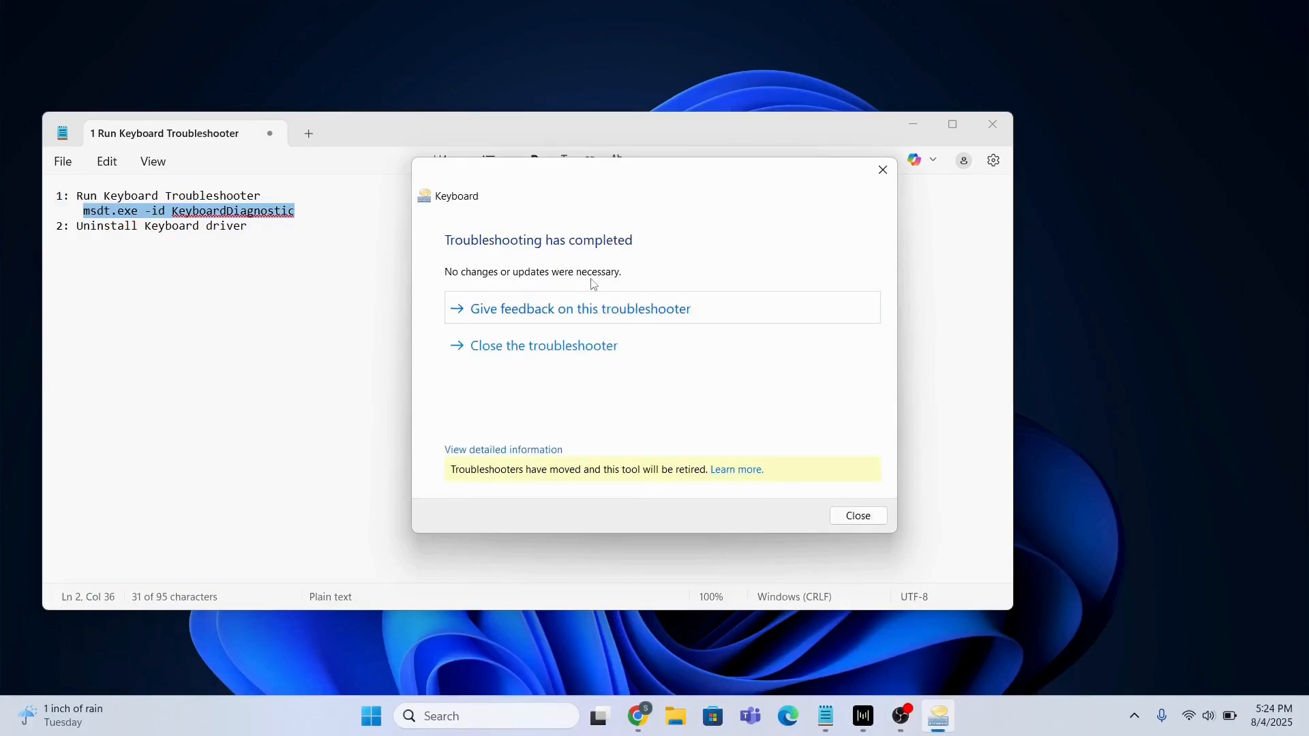
left_click(857, 517)
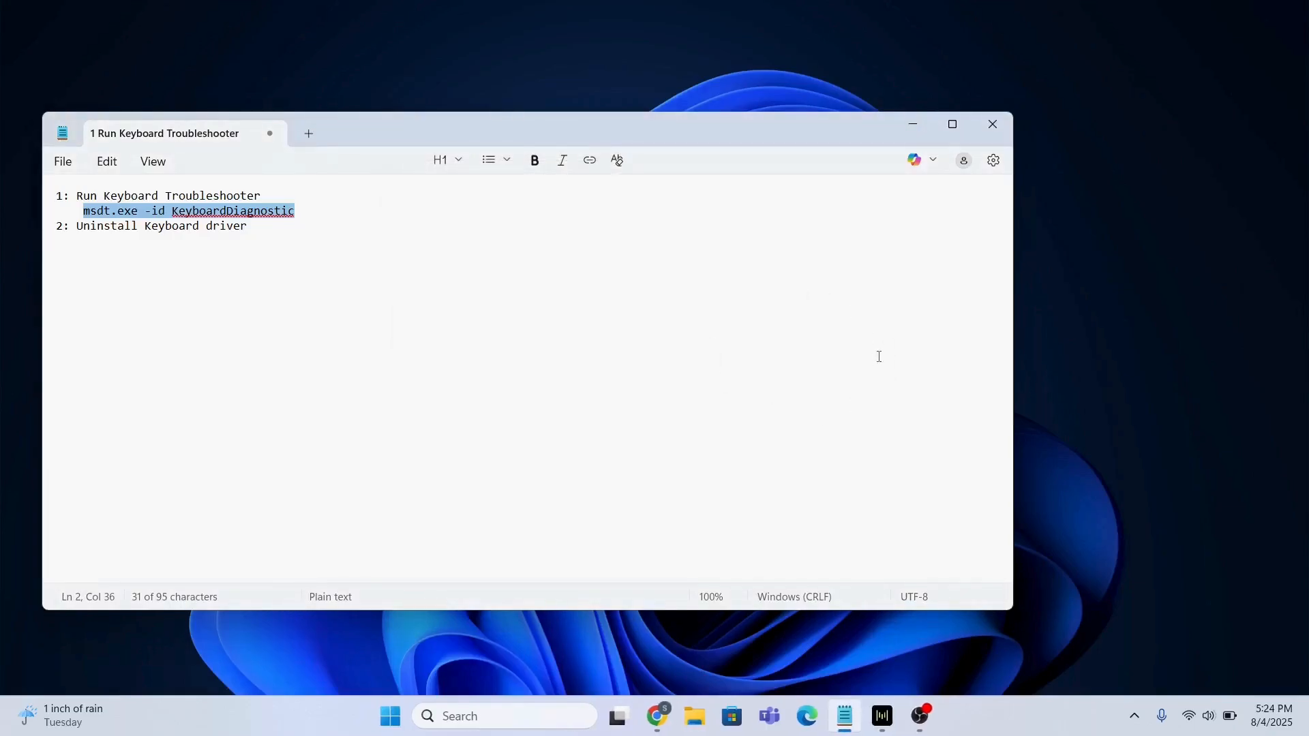
Minimize the notes and launch Device Manager from the Windows Search best match.
left_click(916, 124)
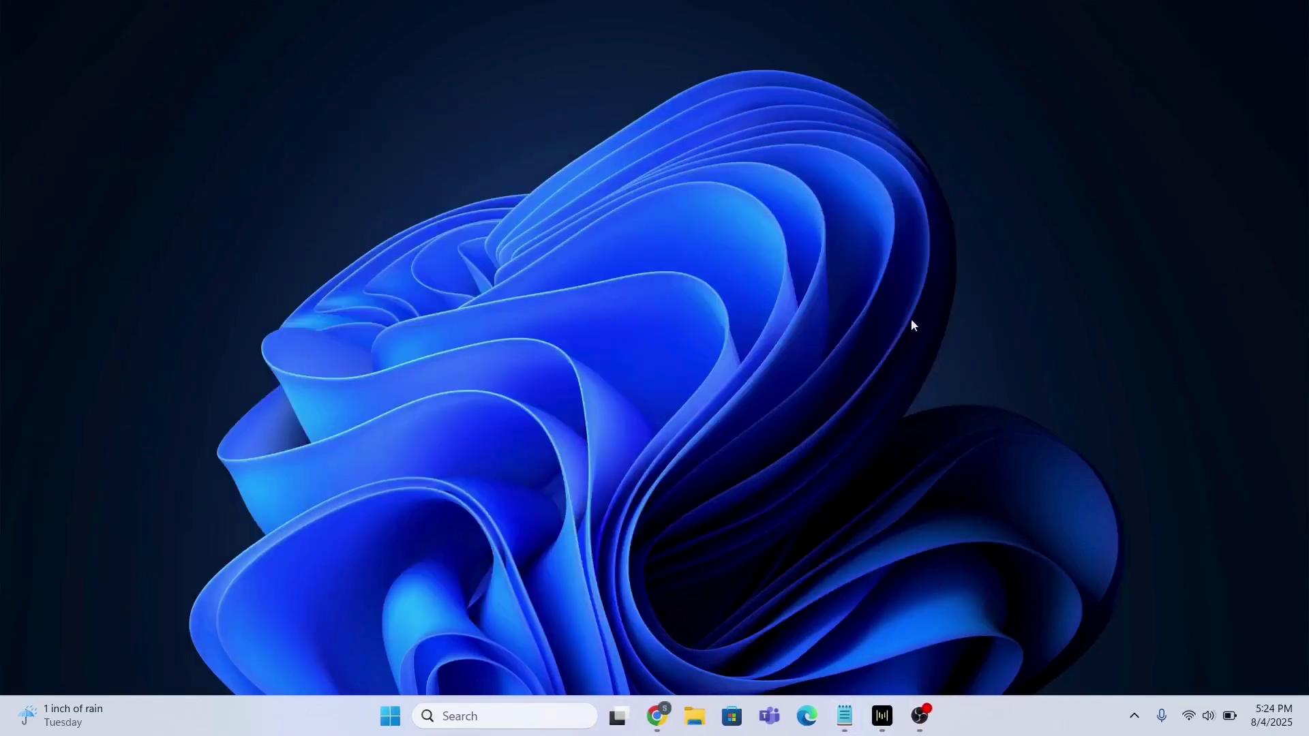
left_click(498, 716)
type("de")
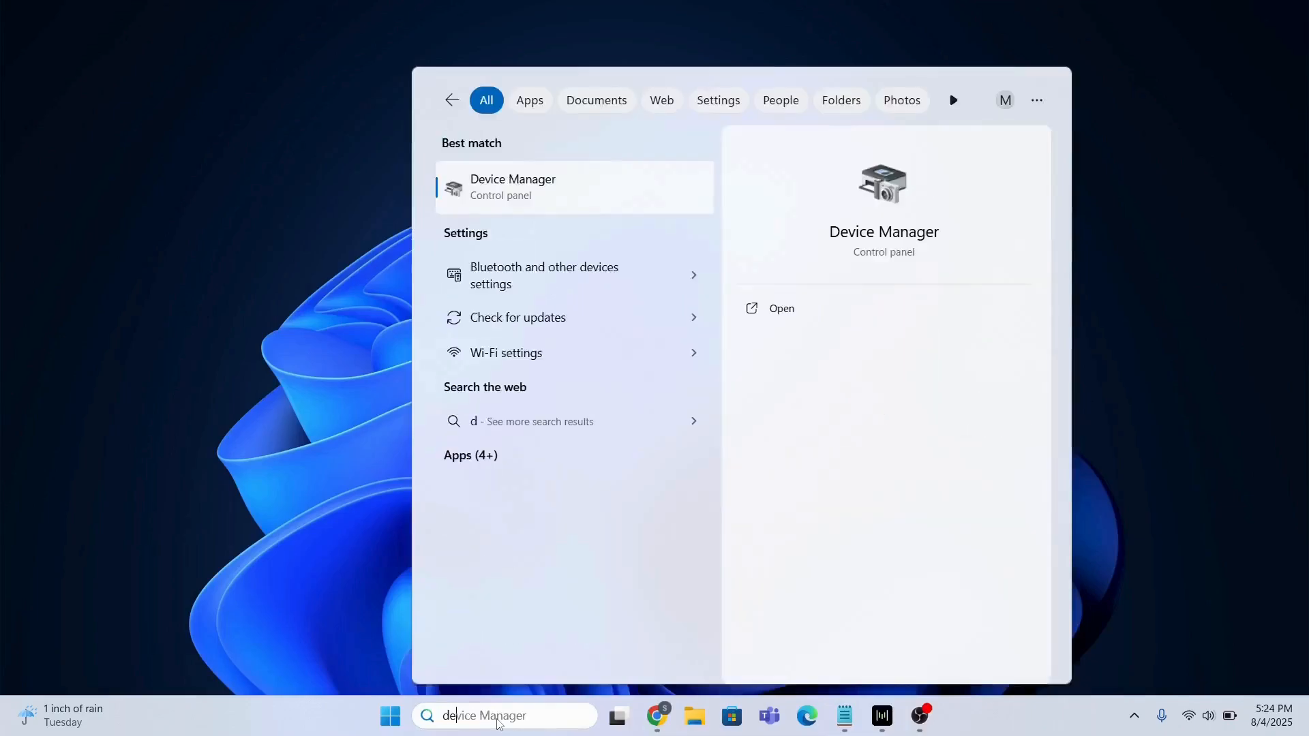
left_click(570, 196)
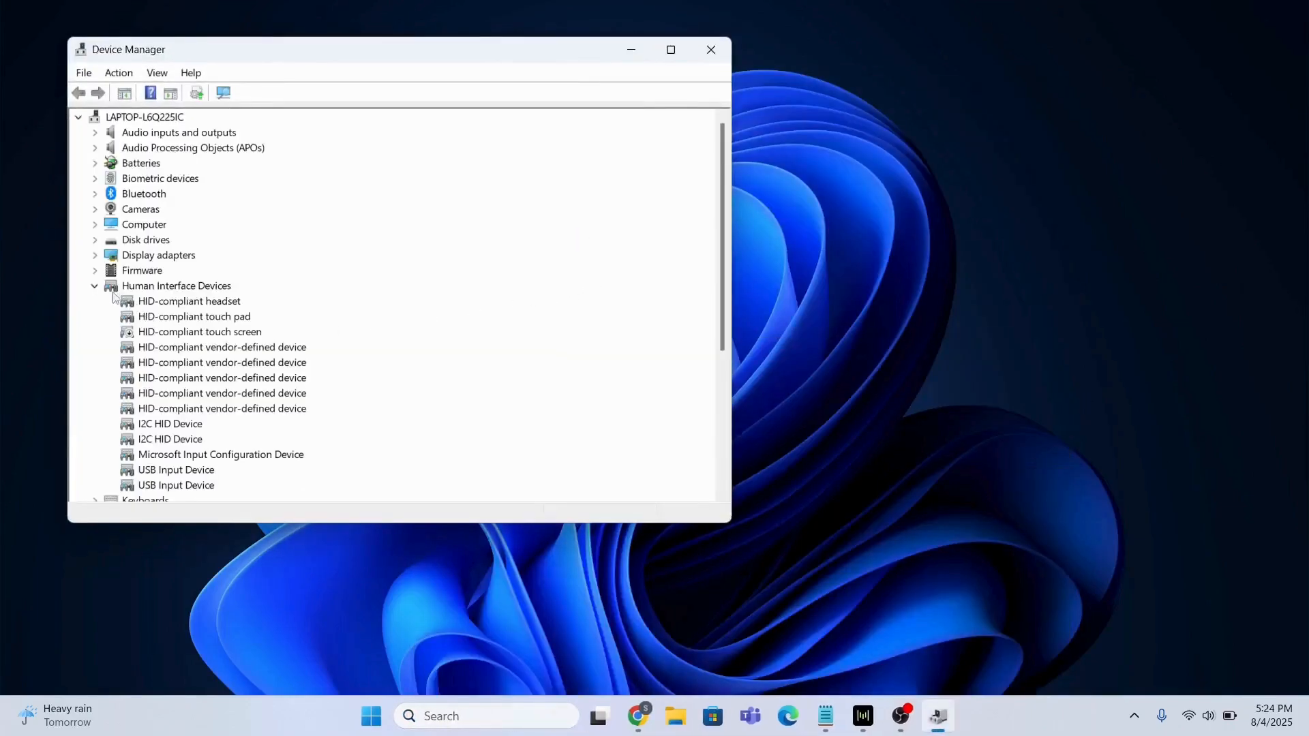
Uninstall the Standard PS/2 Keyboard under Keyboards and confirm the restart.
left_click(175, 286)
left_click(96, 286)
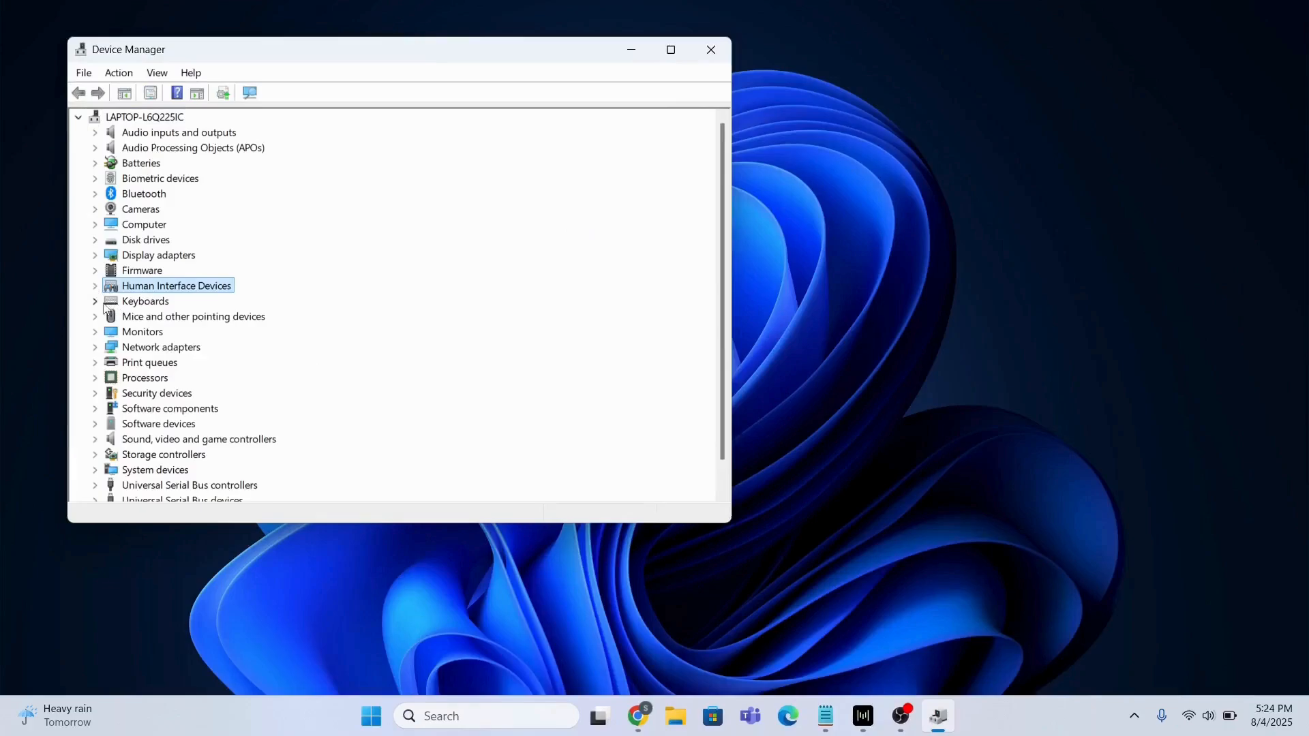
left_click(95, 302)
left_click(190, 316)
right_click(192, 321)
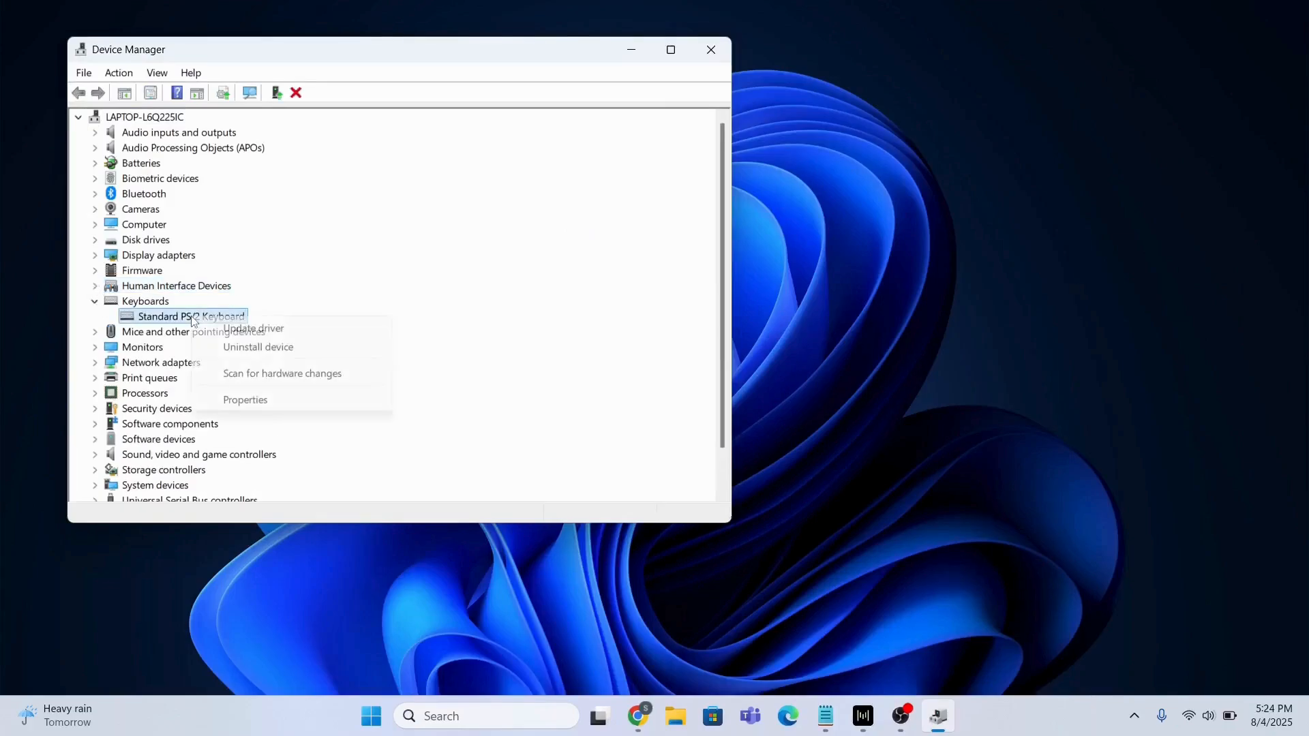
left_click(246, 349)
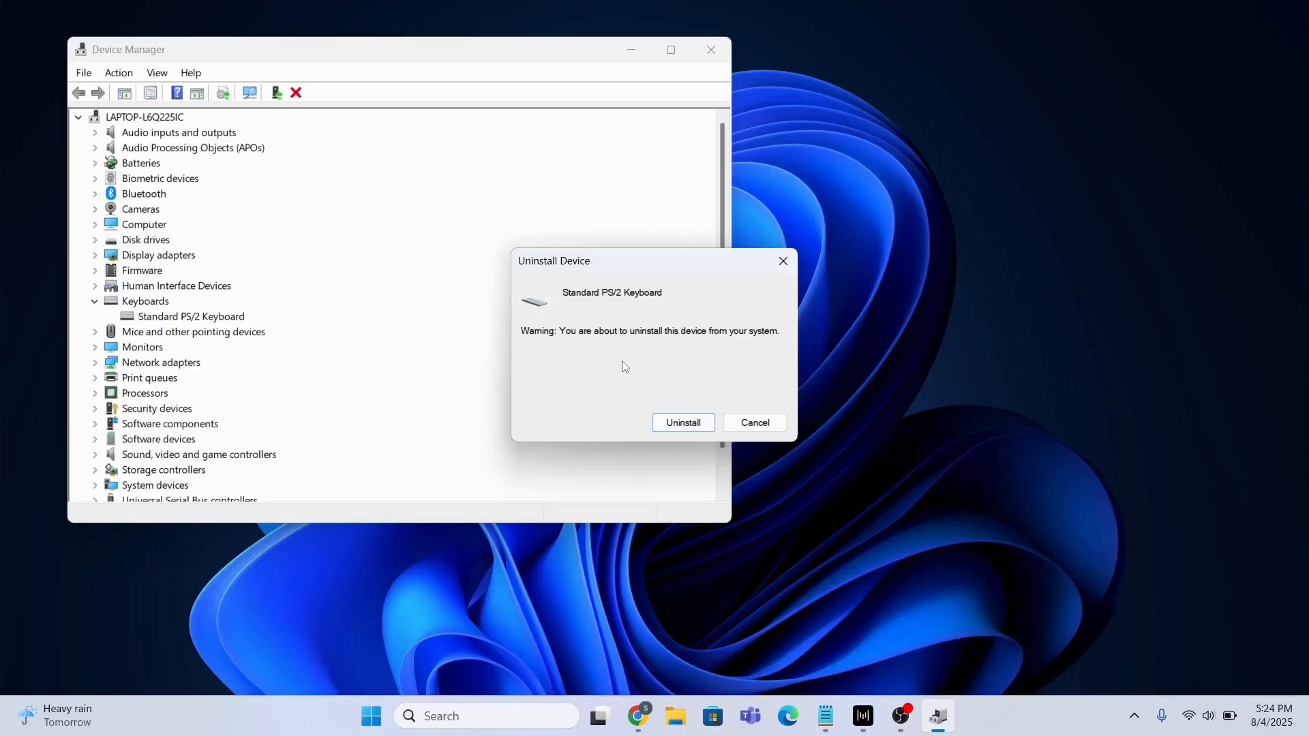
left_click(684, 422)
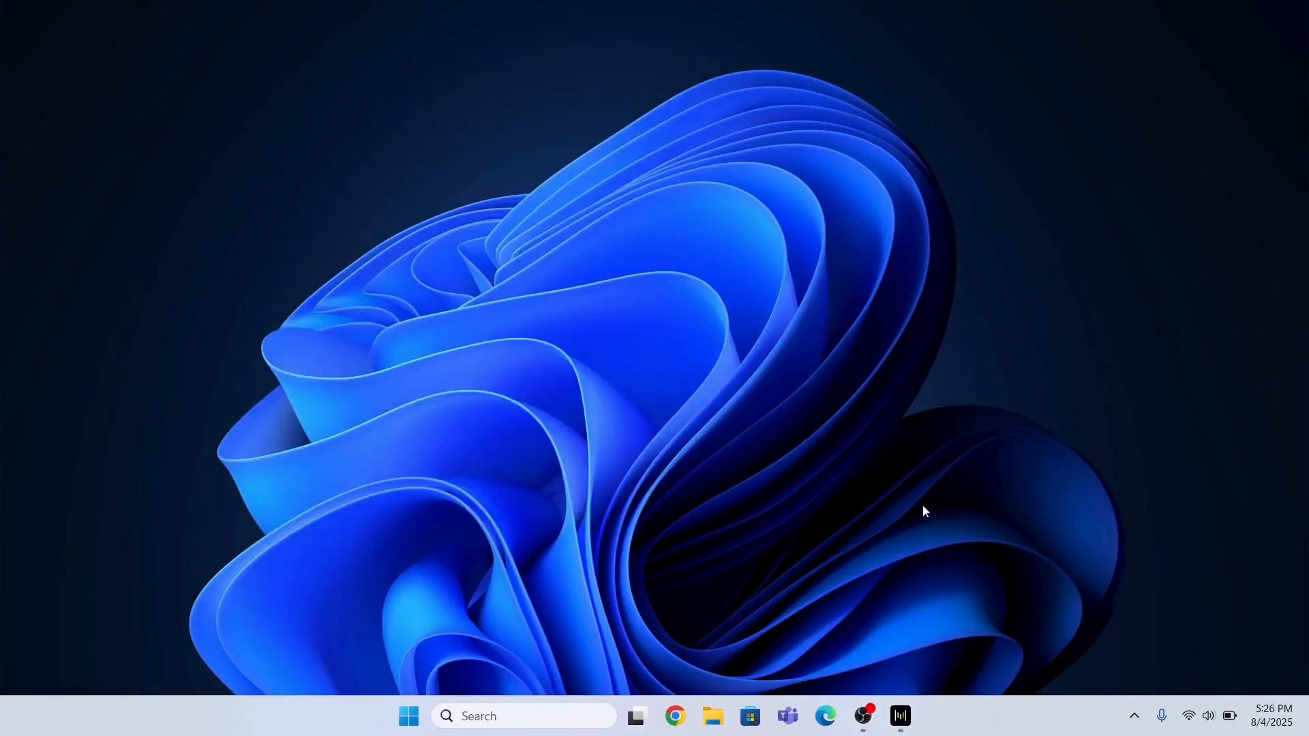
After the restart, launch Device Manager again from Windows Search.
left_click(538, 717)
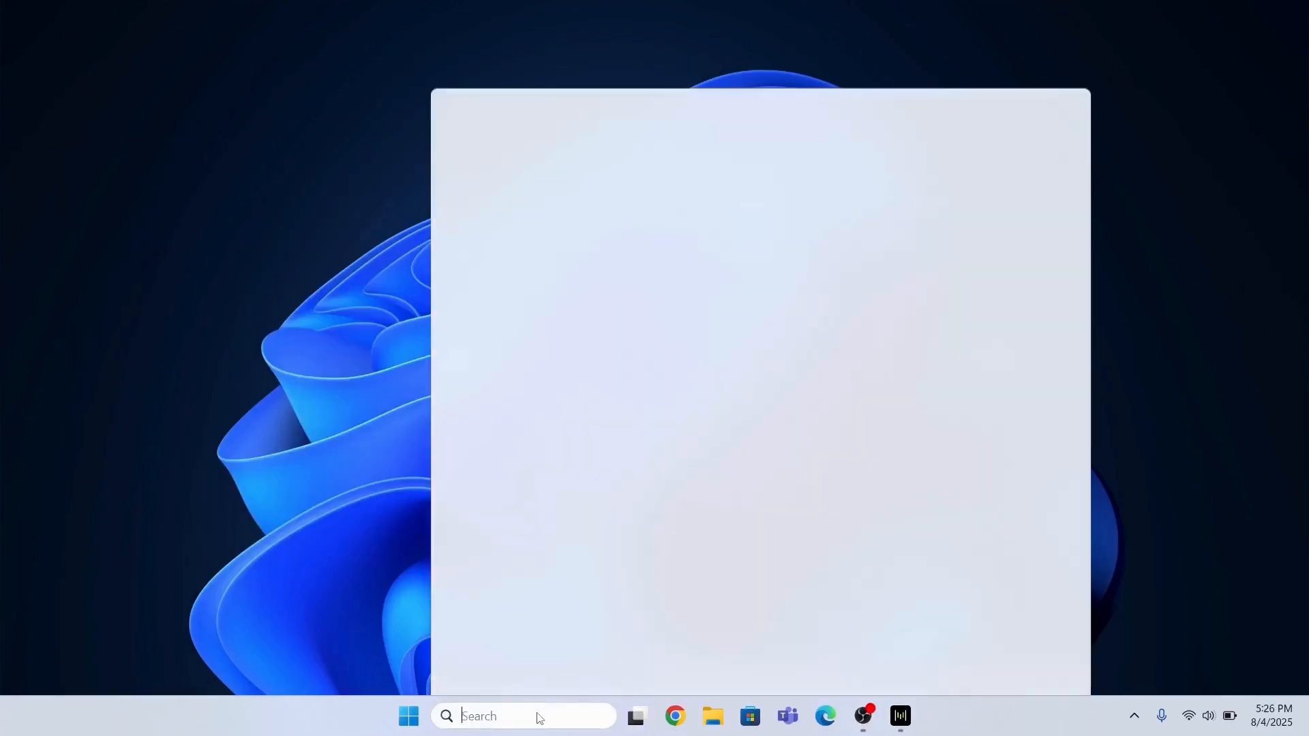
type("de")
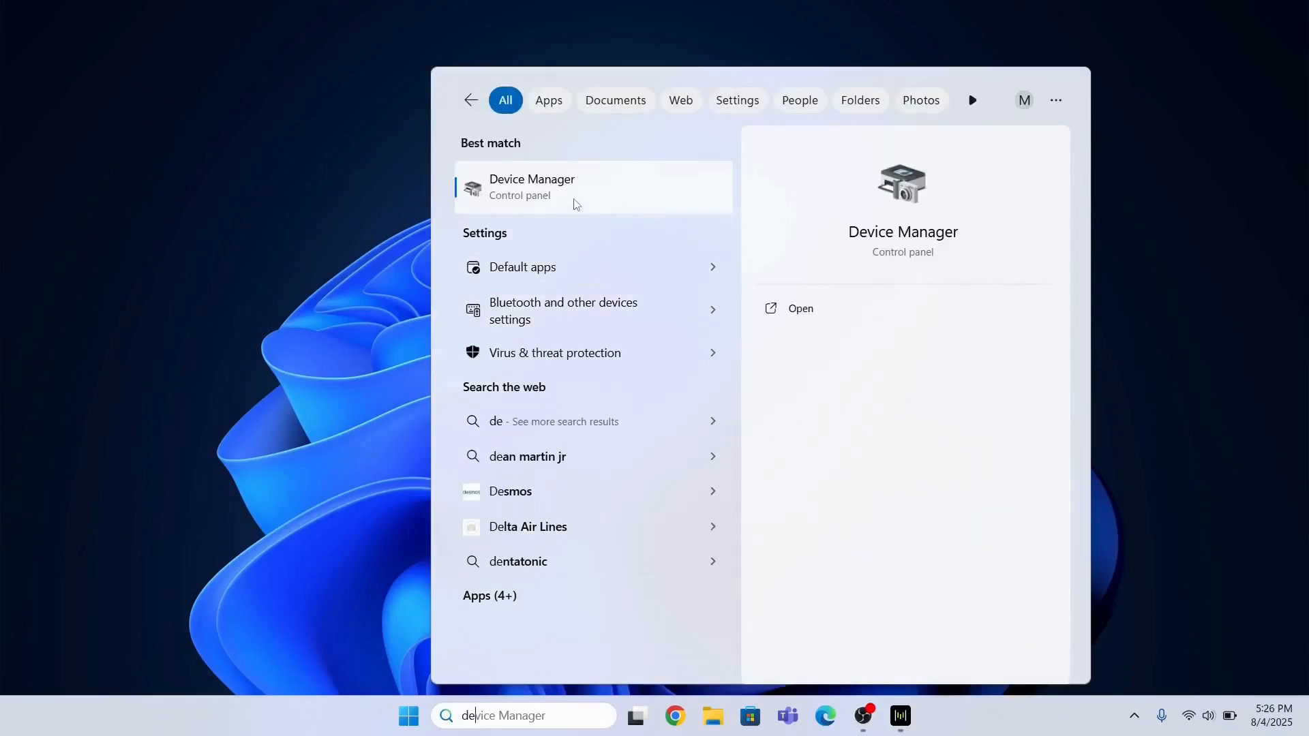
key("Return")
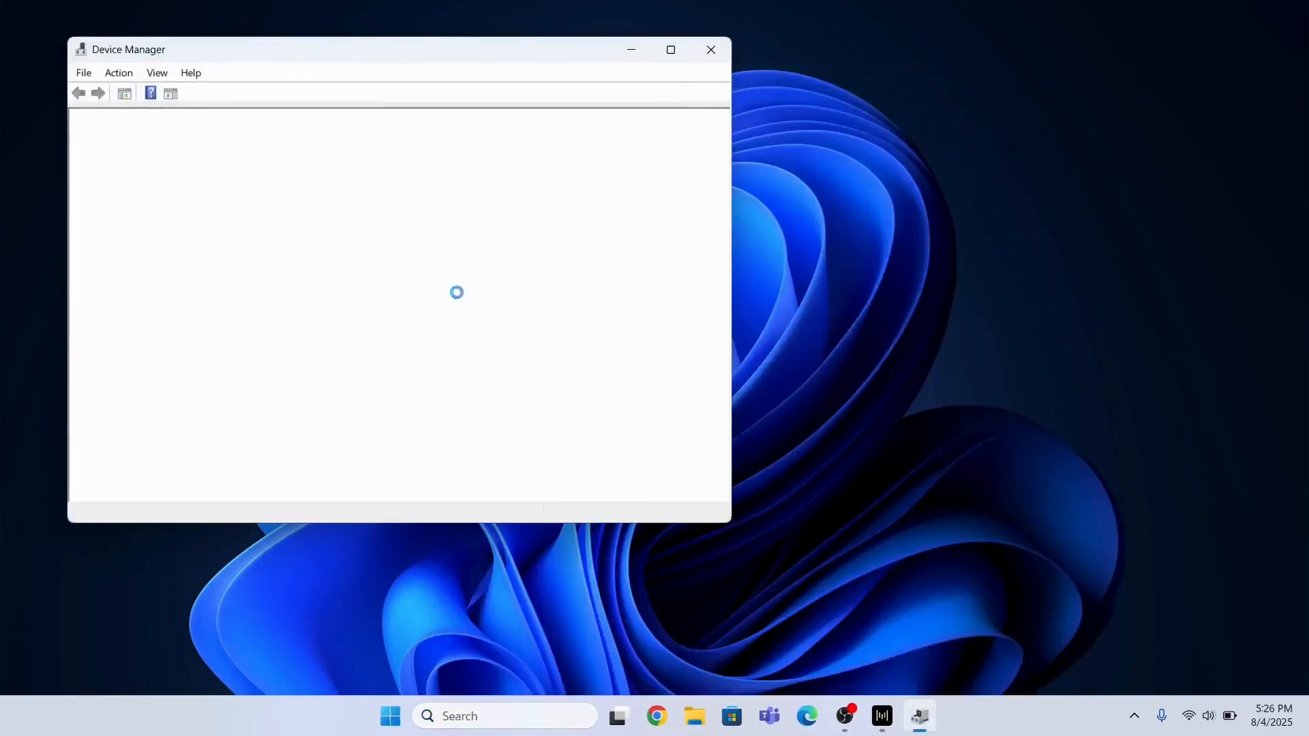
Expand Keyboards to show the Standard PS/2 Keyboard reinstalled.
left_click(95, 285)
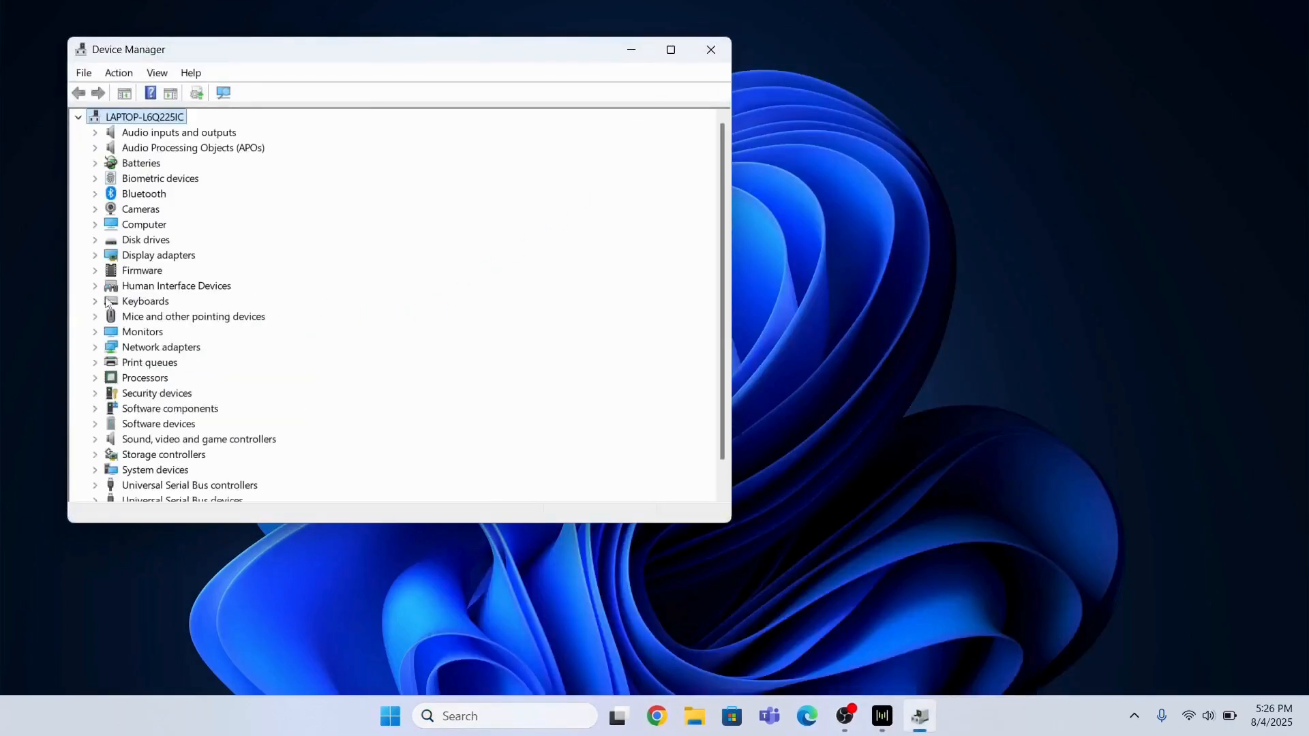
left_click(95, 301)
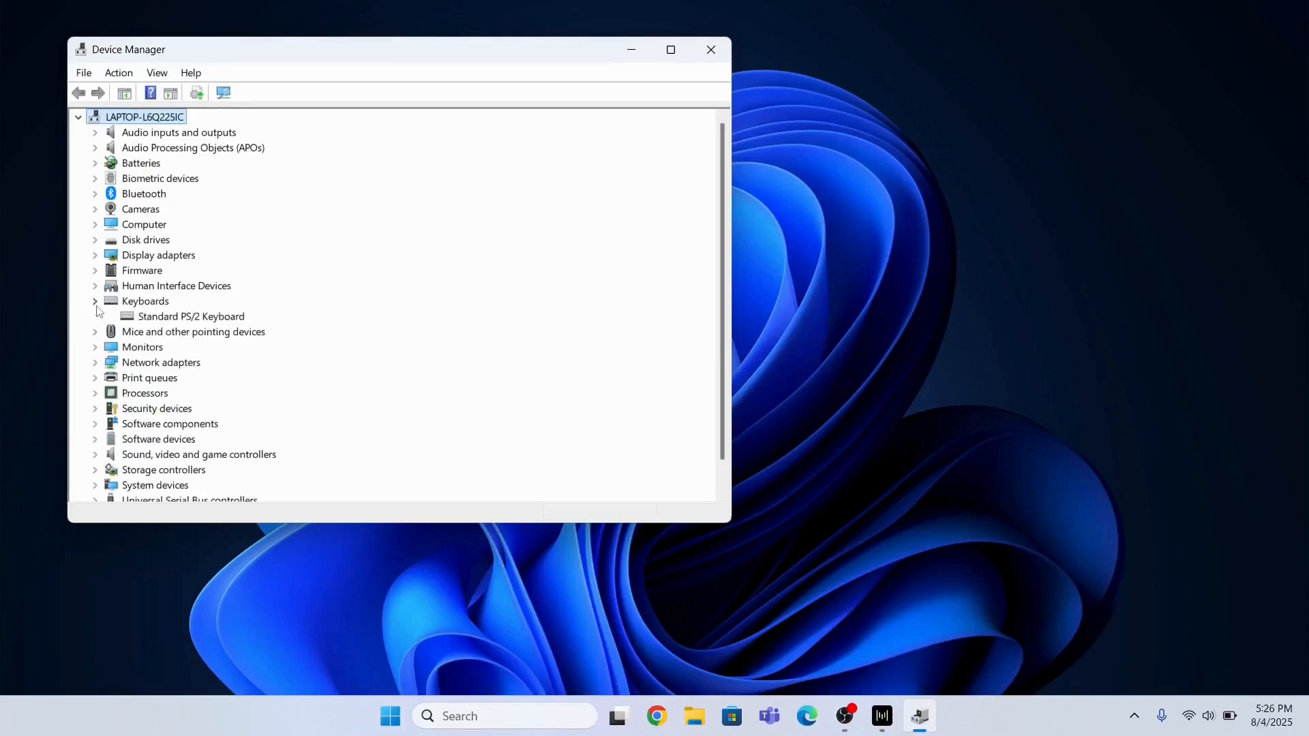